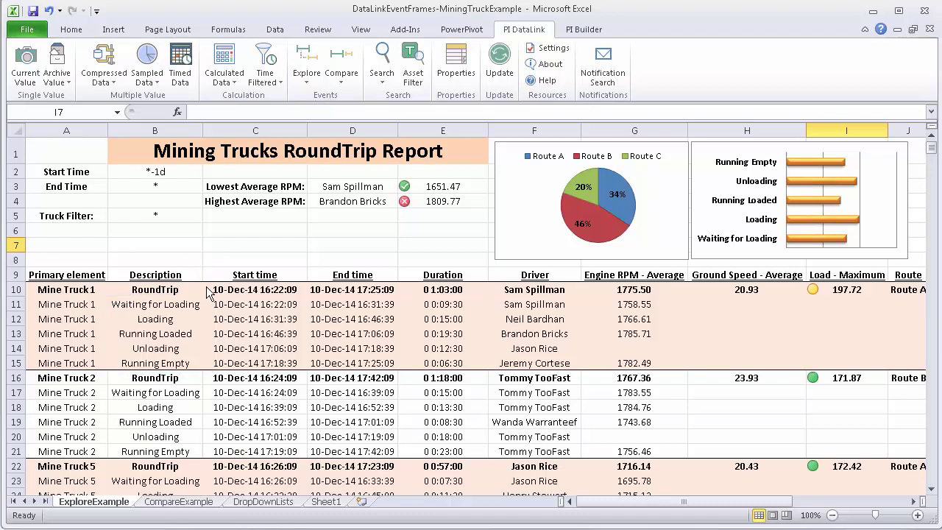
- Review the Explore Events query behind the RoundTrip report, including its child events and child event levels, and view the CompareExample sheet
{"action": "left_click", "coordinate": [223, 293]}
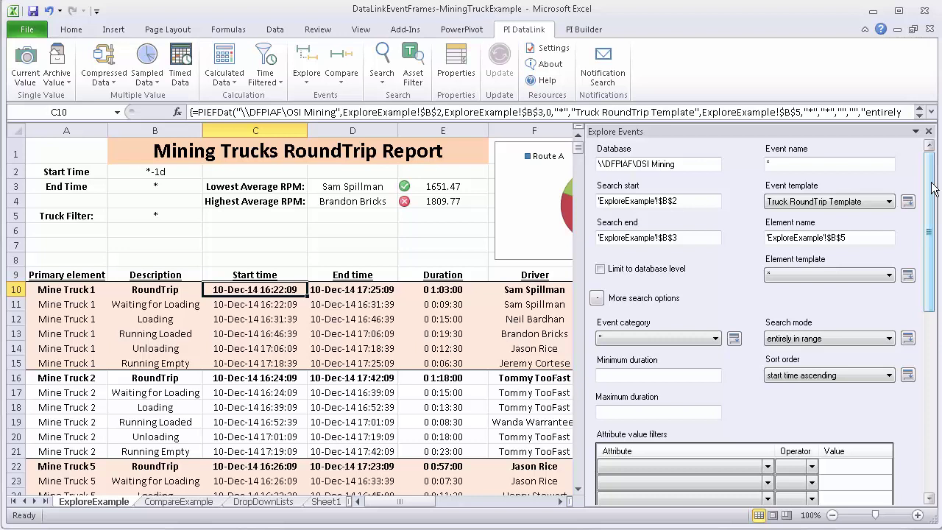
{"action": "left_click_drag", "start_coordinate": [934, 188], "coordinate": [938, 287]}
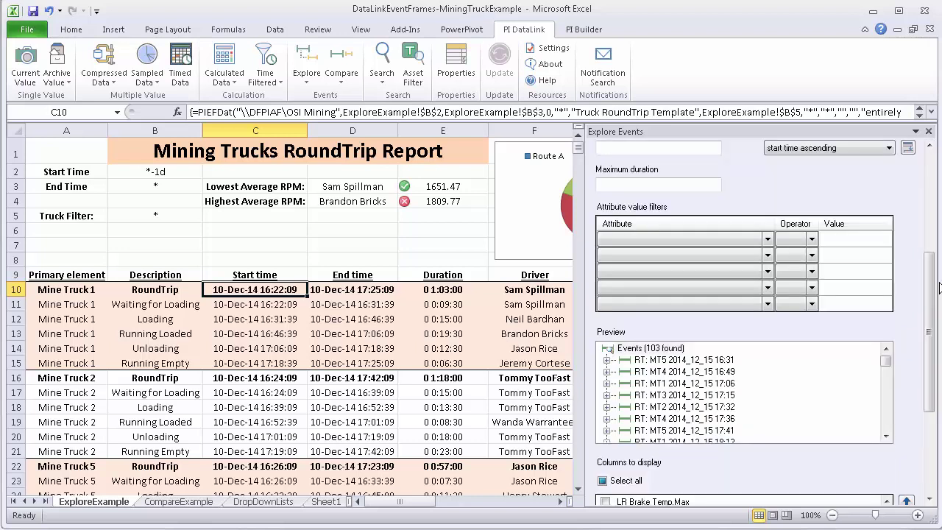
{"action": "left_click", "coordinate": [931, 500]}
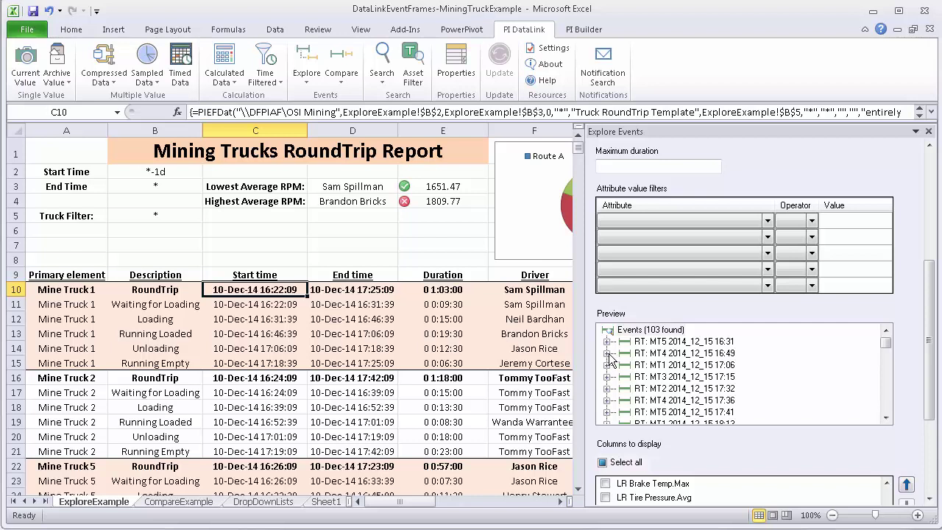
{"action": "left_click", "coordinate": [607, 353]}
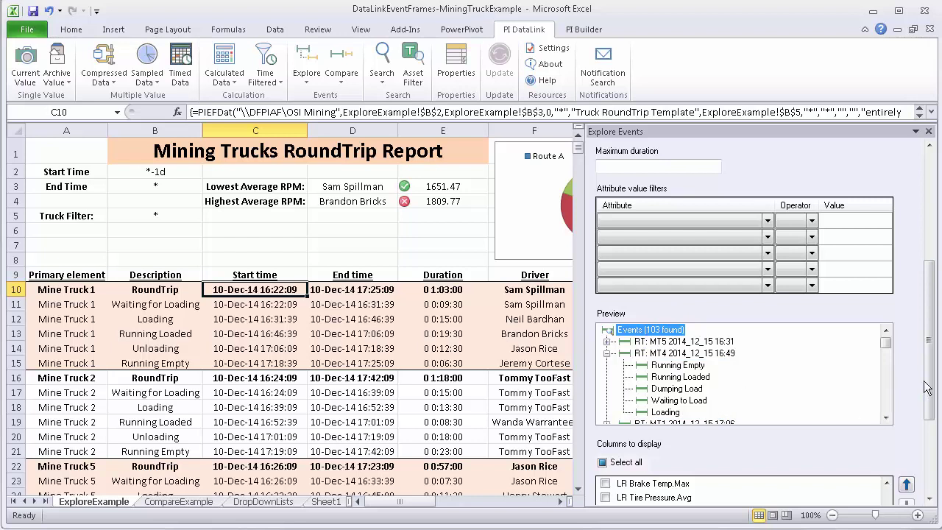
{"action": "left_click_drag", "start_coordinate": [932, 386], "coordinate": [935, 486]}
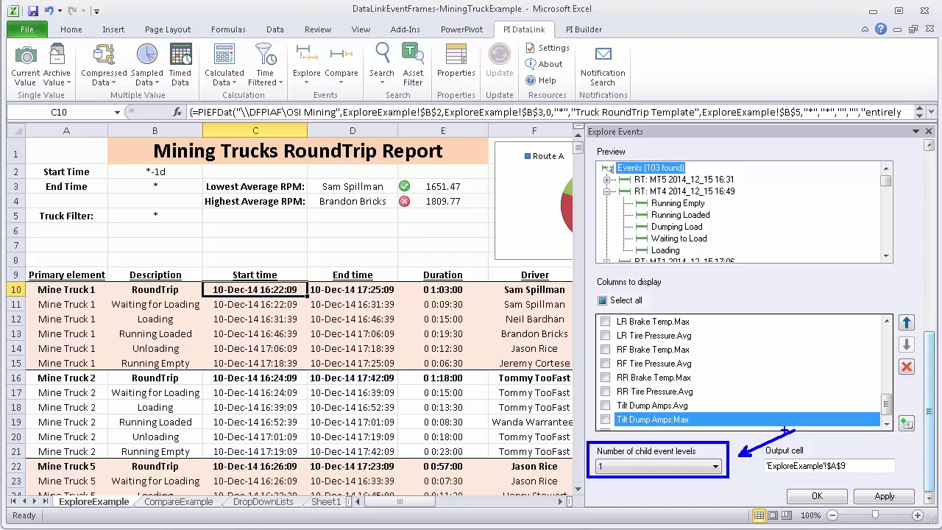
{"action": "left_click", "coordinate": [929, 132]}
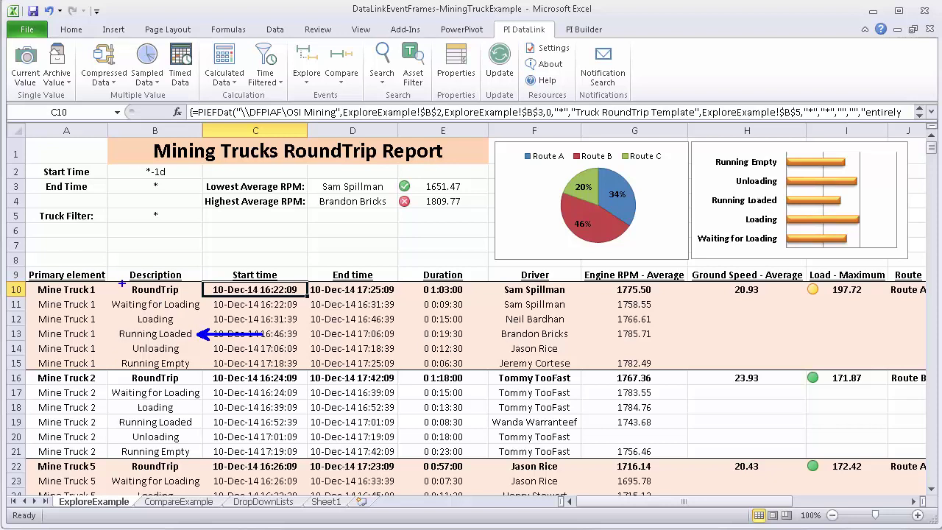
{"action": "left_click_drag", "start_coordinate": [115, 281], "coordinate": [184, 299]}
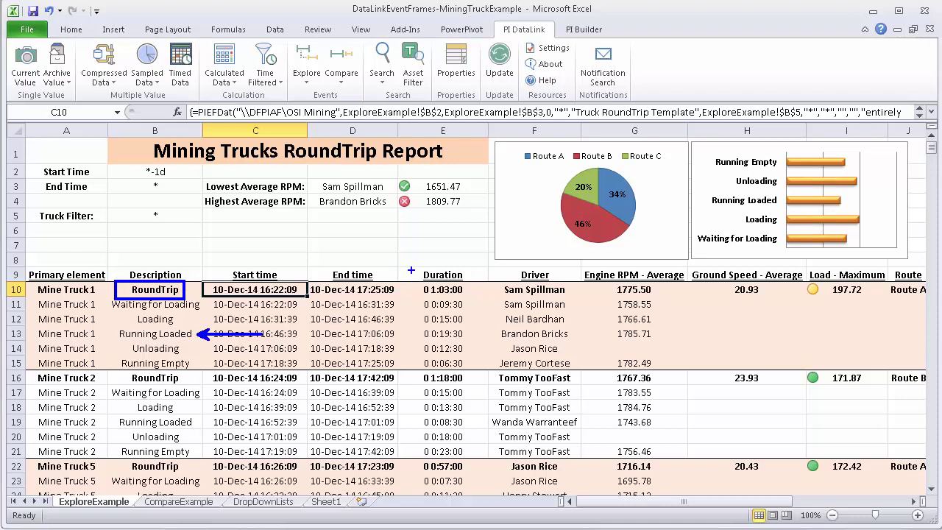
{"action": "left_click_drag", "start_coordinate": [411, 271], "coordinate": [472, 297]}
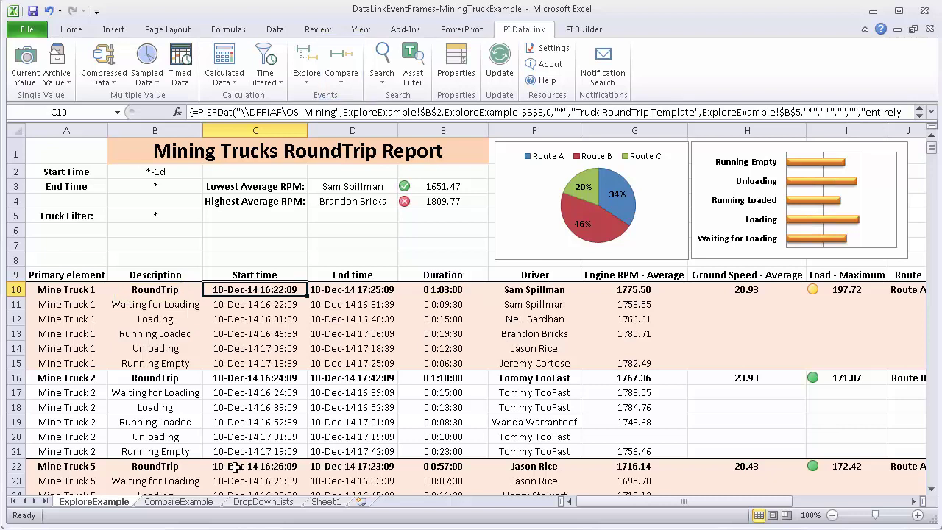
{"action": "left_click", "coordinate": [209, 505]}
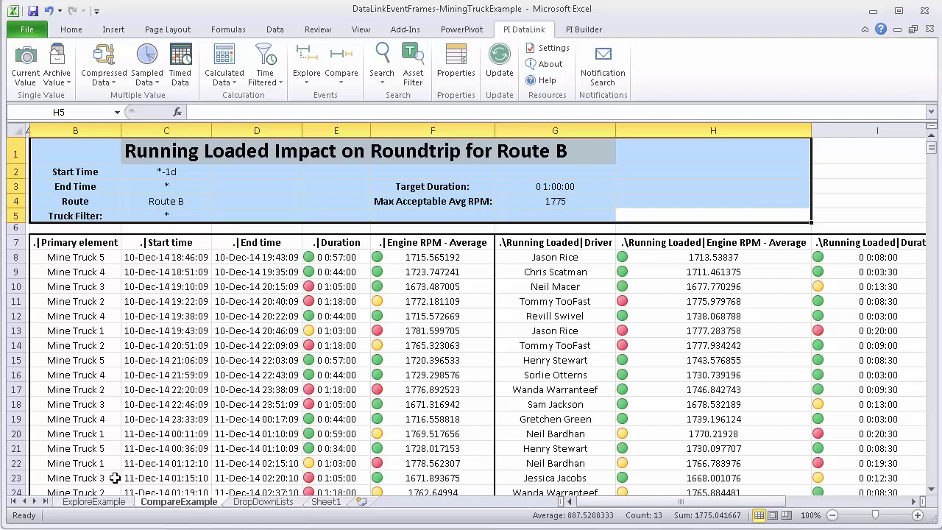
- Start a Compare Events query on Sheet1 with cell B5 as the output cell
{"action": "left_click", "coordinate": [324, 501]}
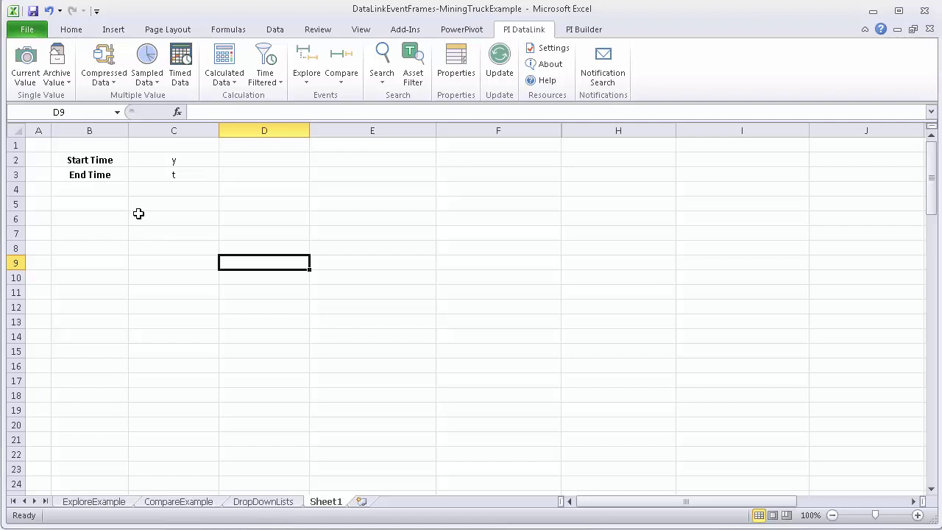
{"action": "left_click", "coordinate": [116, 205]}
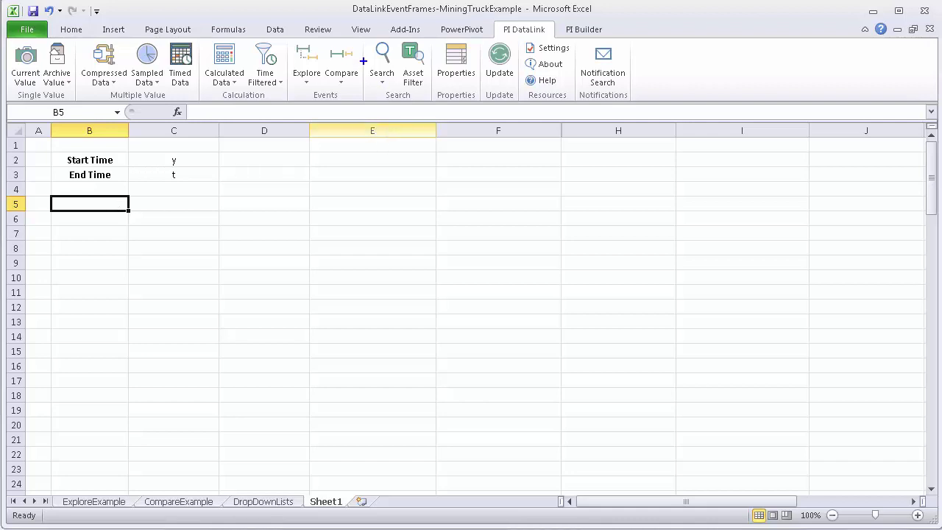
{"action": "left_click_drag", "start_coordinate": [360, 62], "coordinate": [489, 103]}
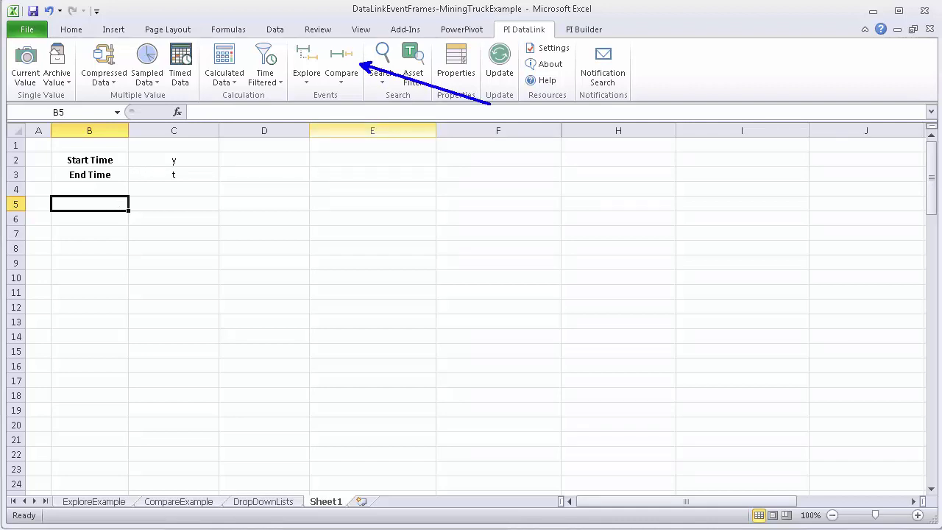
{"action": "key", "text": "Escape"}
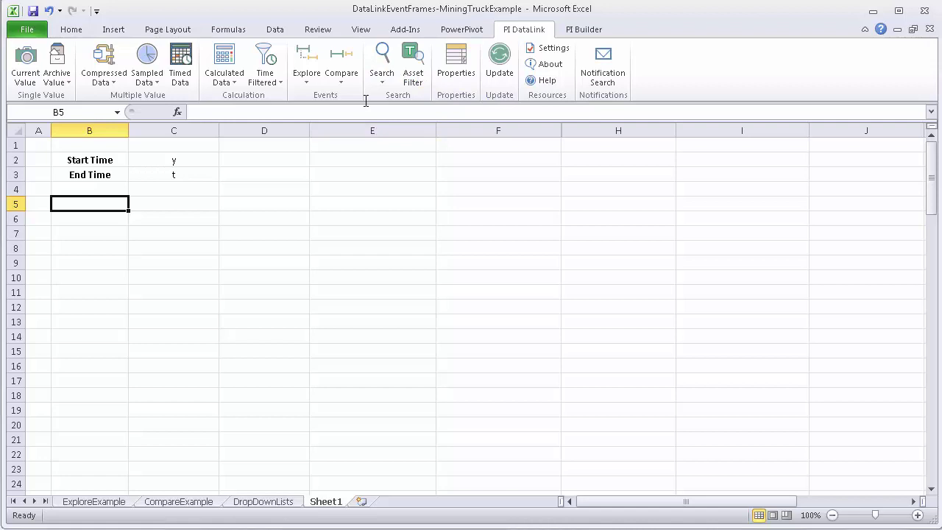
{"action": "left_click", "coordinate": [346, 60]}
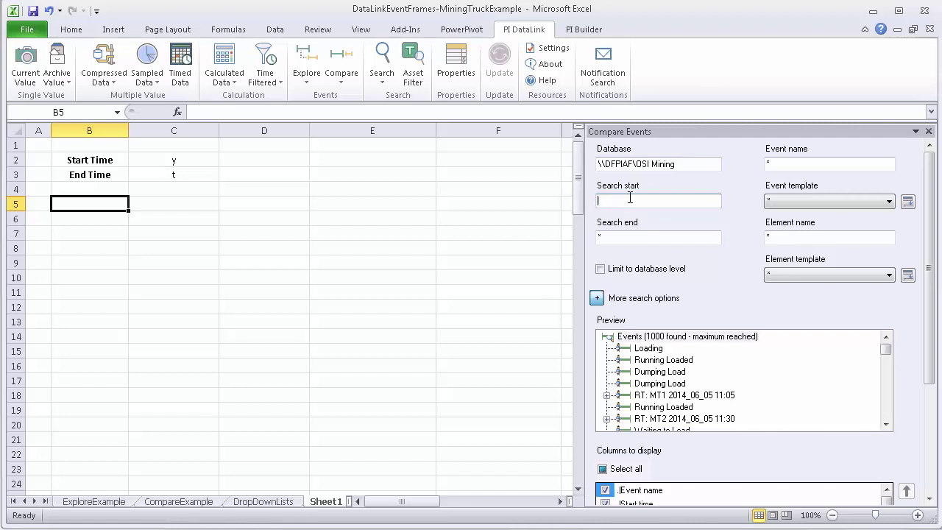
- Link the query's search start to cell C2 and its search end to cell C3
{"action": "left_click", "coordinate": [144, 162]}
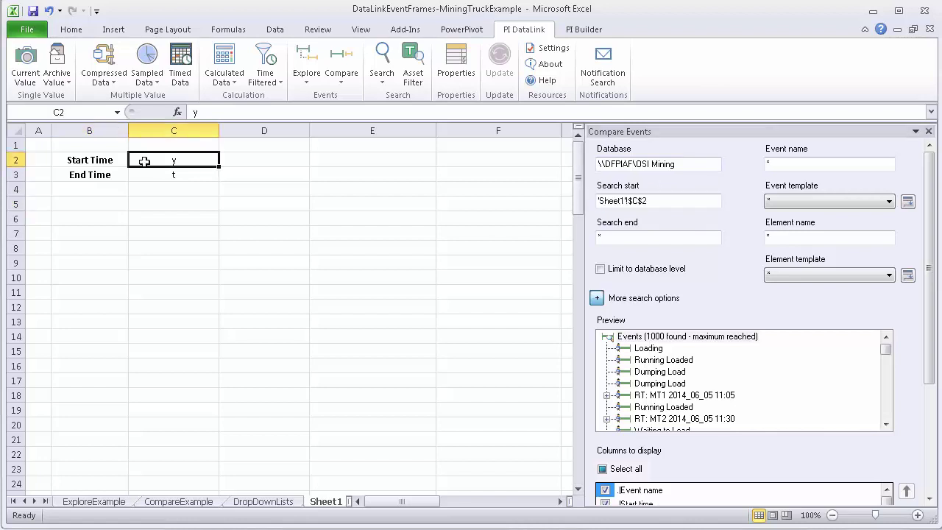
{"action": "left_click", "coordinate": [612, 236]}
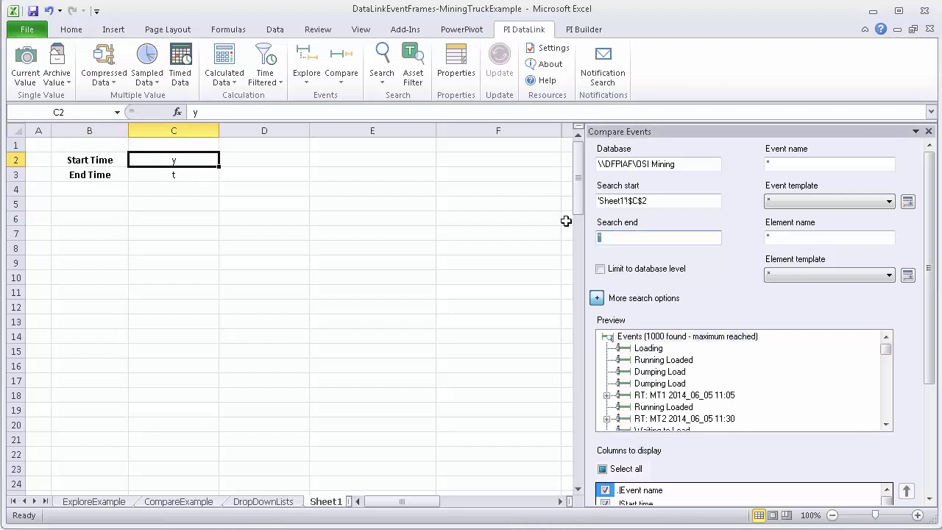
{"action": "key", "text": "BackSpace"}
{"action": "left_click", "coordinate": [201, 174]}
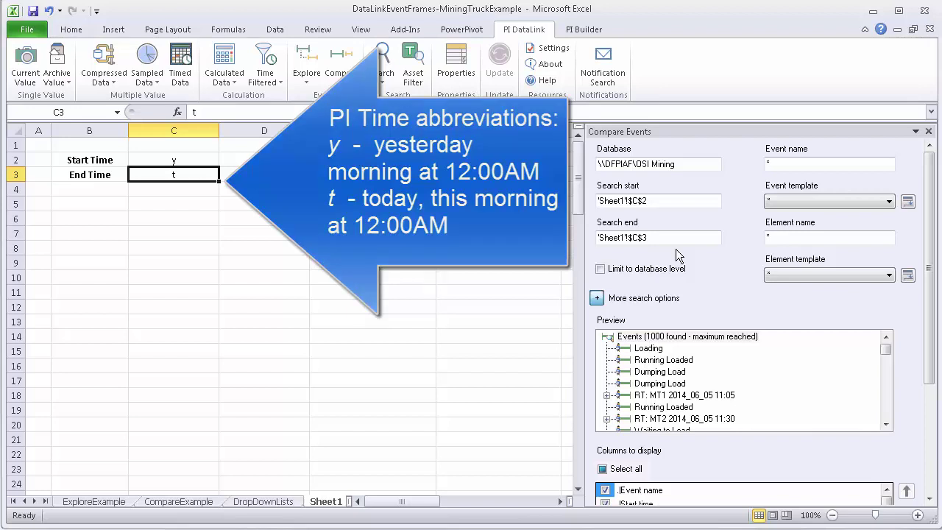
- Limit the event search to the Truck RoundTrip Template and set the search mode to entirely in range
{"action": "left_click", "coordinate": [888, 202]}
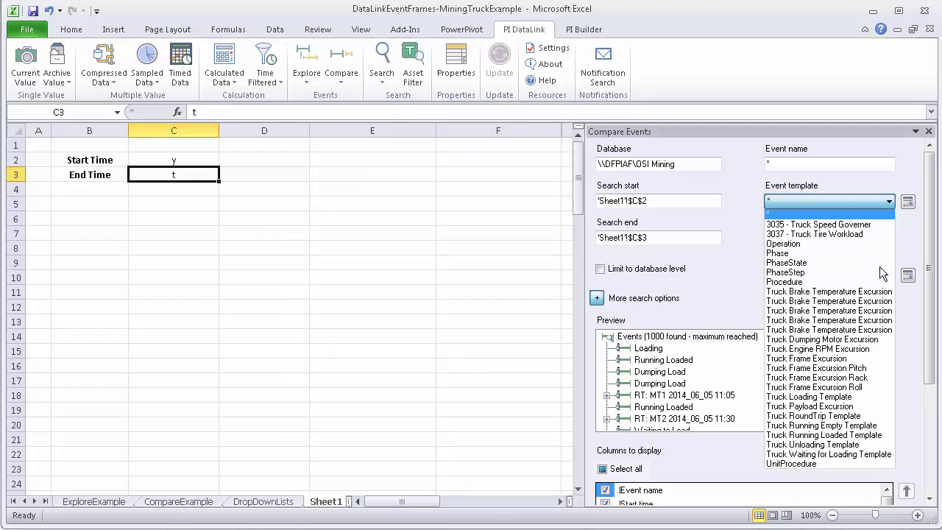
{"action": "left_click", "coordinate": [865, 417]}
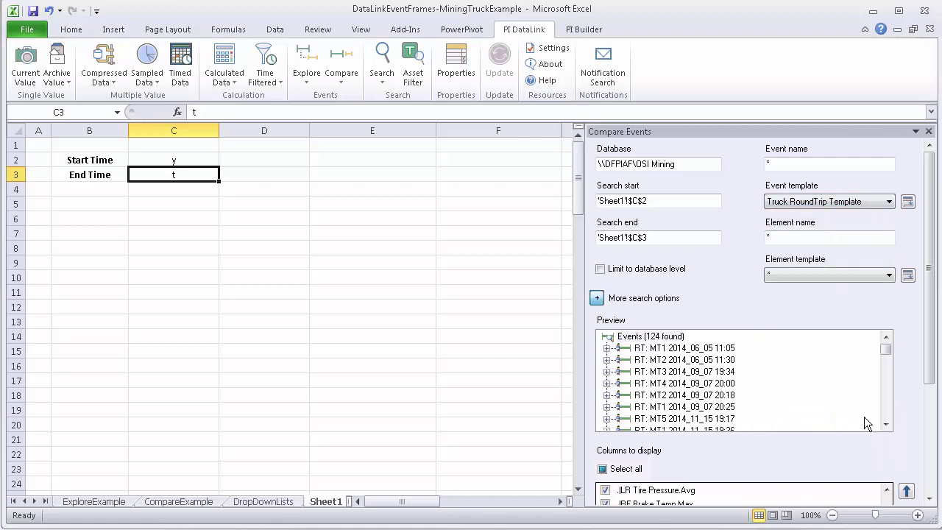
{"action": "left_click", "coordinate": [597, 299]}
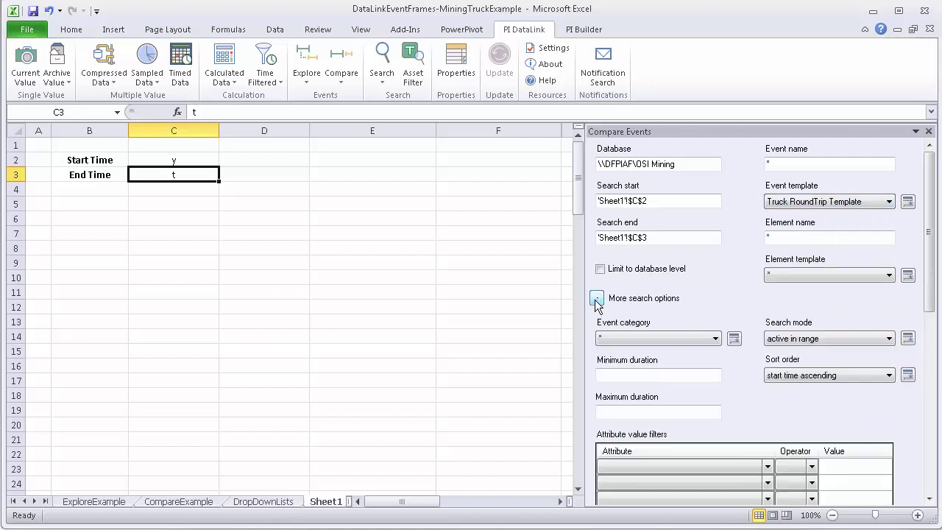
{"action": "left_click", "coordinate": [889, 339]}
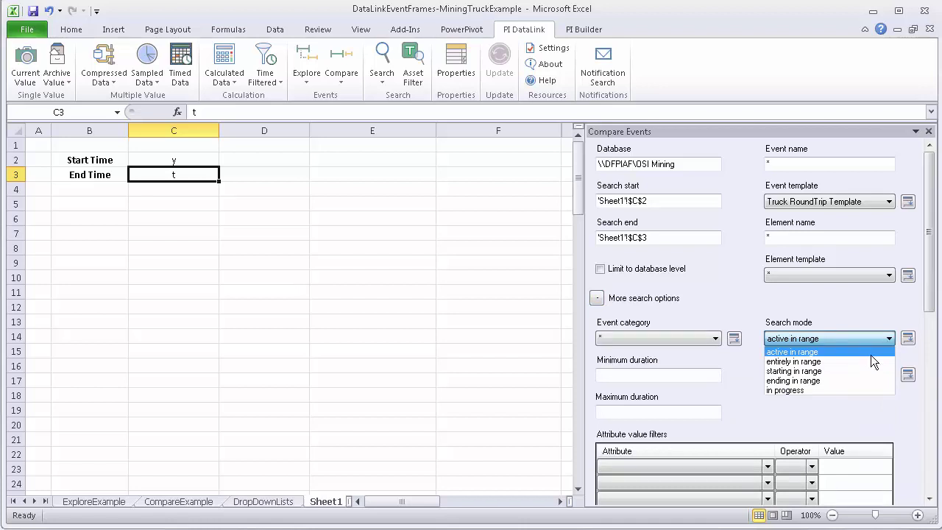
{"action": "left_click", "coordinate": [830, 363]}
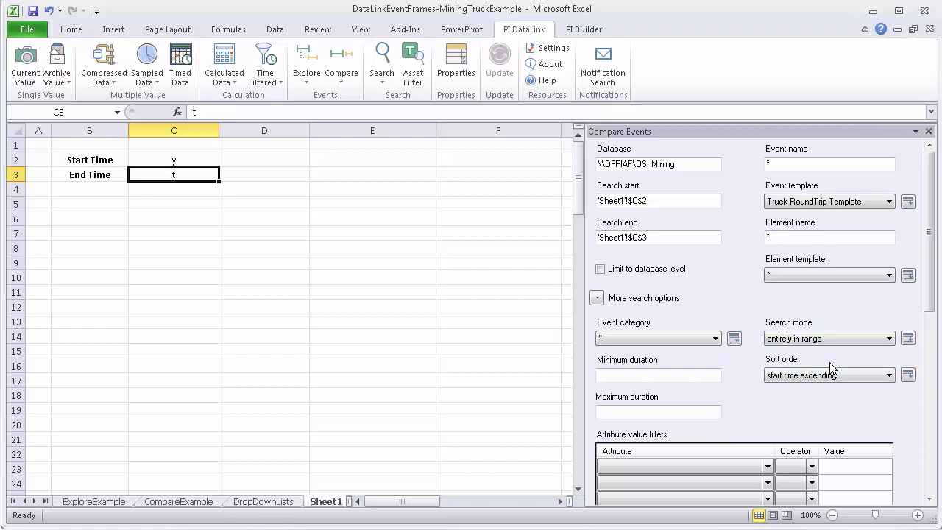
{"action": "left_click", "coordinate": [596, 300]}
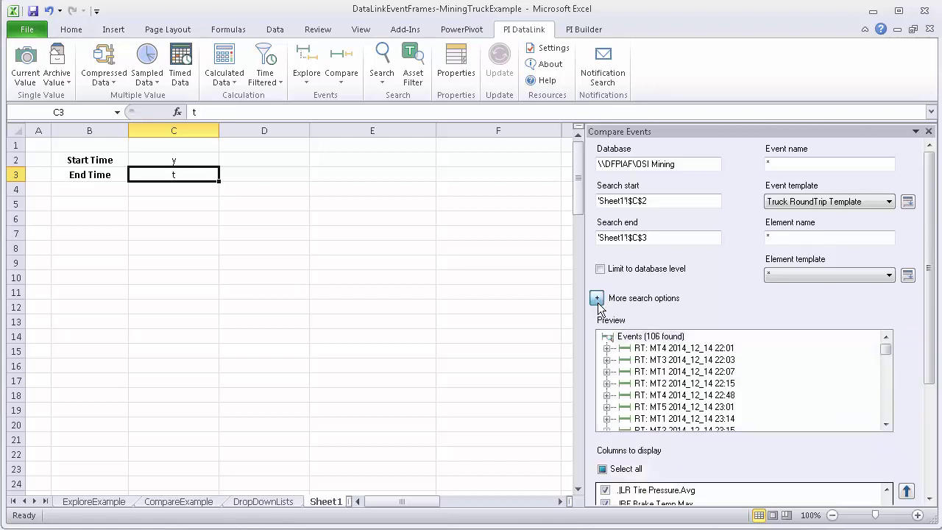
- Examine the child events of the first round trip in the event preview
{"action": "left_click", "coordinate": [607, 349]}
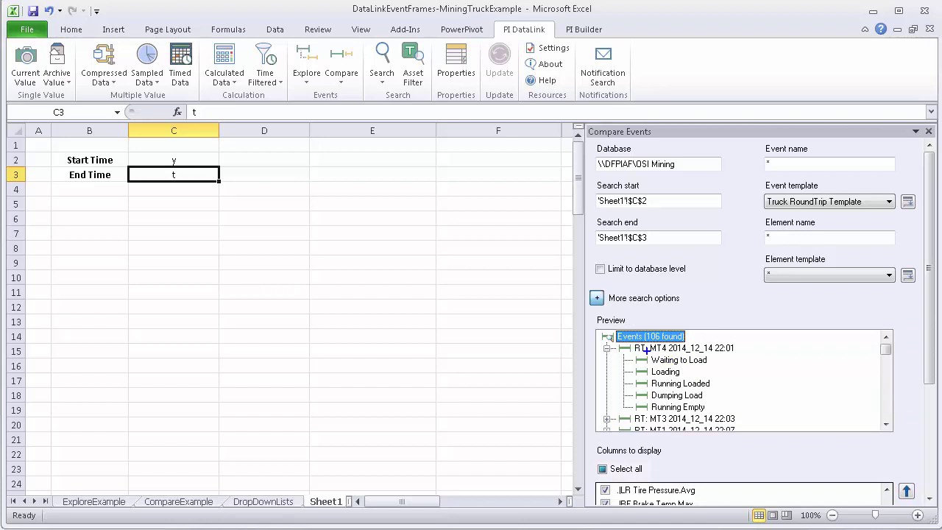
{"action": "left_click", "coordinate": [642, 338]}
{"action": "left_click_drag", "start_coordinate": [630, 353], "coordinate": [714, 411]}
- Clear all display columns and include only Start time, End time, Primary element and Event template
{"action": "mouse_move", "coordinate": [932, 390]}
{"action": "left_mouse_down"}
{"action": "mouse_move", "coordinate": [928, 379]}
{"action": "mouse_move", "coordinate": [939, 498]}
{"action": "left_mouse_up"}
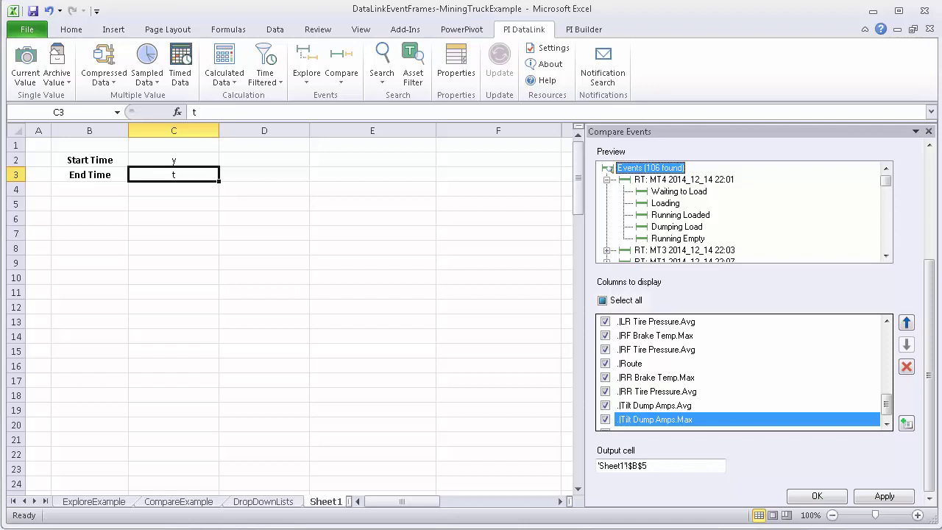
{"action": "left_click", "coordinate": [886, 322]}
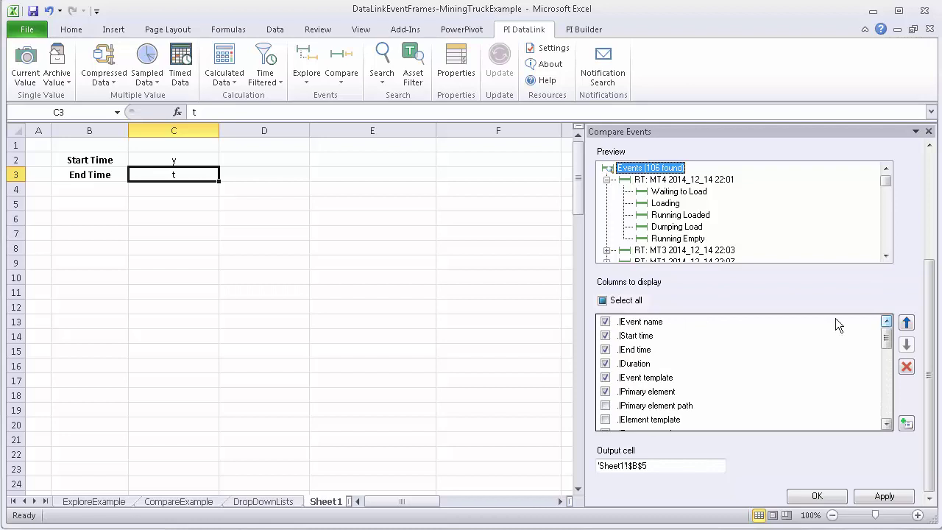
{"action": "left_click", "coordinate": [603, 301]}
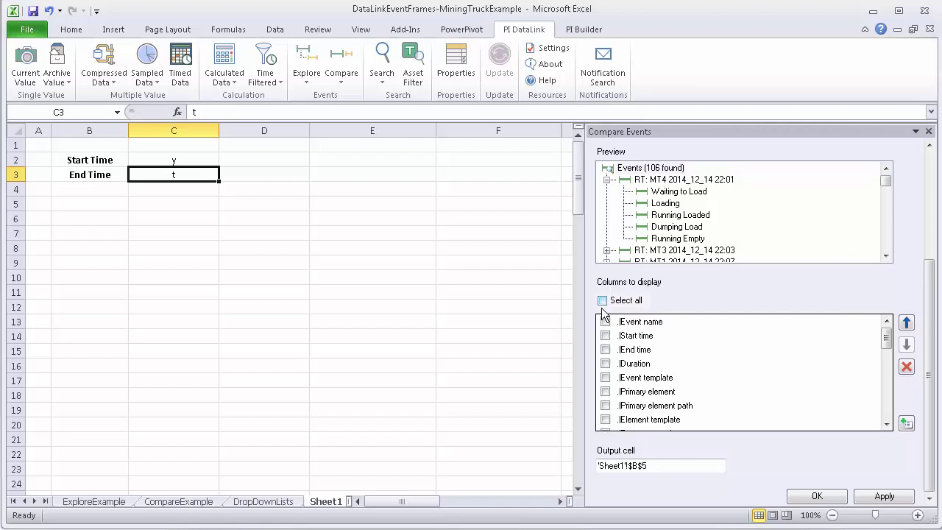
{"action": "left_click", "coordinate": [605, 336]}
{"action": "left_click", "coordinate": [605, 350]}
{"action": "left_click", "coordinate": [605, 392]}
{"action": "left_click", "coordinate": [605, 378]}
- Reorder the display columns so that Primary element comes first, followed by Event template, ahead of Start time
{"action": "left_click", "coordinate": [906, 323]}
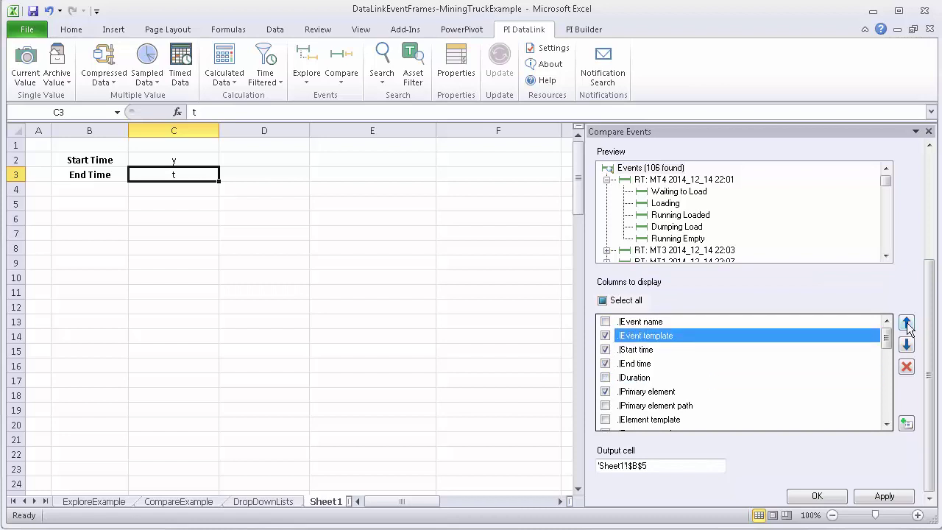
{"action": "left_click", "coordinate": [646, 392]}
{"action": "left_click", "coordinate": [907, 324]}
{"action": "left_click", "coordinate": [906, 324]}
{"action": "left_click", "coordinate": [906, 323]}
{"action": "left_click", "coordinate": [906, 323]}
- Include the round trip's Driver, Duration and Engine RPM - Average attributes as display columns
{"action": "scroll", "coordinate": [887, 426], "scroll_direction": "down", "scroll_amount": 3}
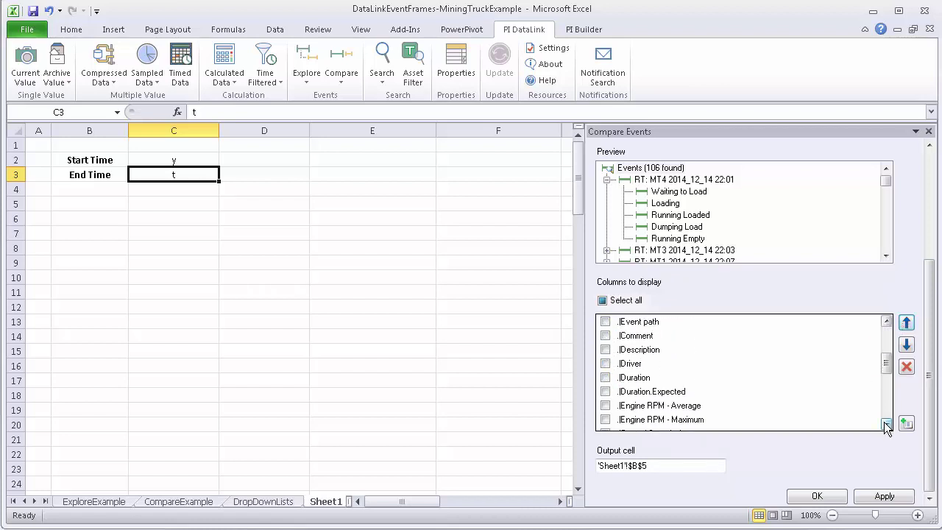
{"action": "scroll", "coordinate": [887, 426], "scroll_direction": "down", "scroll_amount": 2}
{"action": "left_click", "coordinate": [605, 336]}
{"action": "left_click", "coordinate": [605, 350]}
{"action": "left_click", "coordinate": [605, 377]}
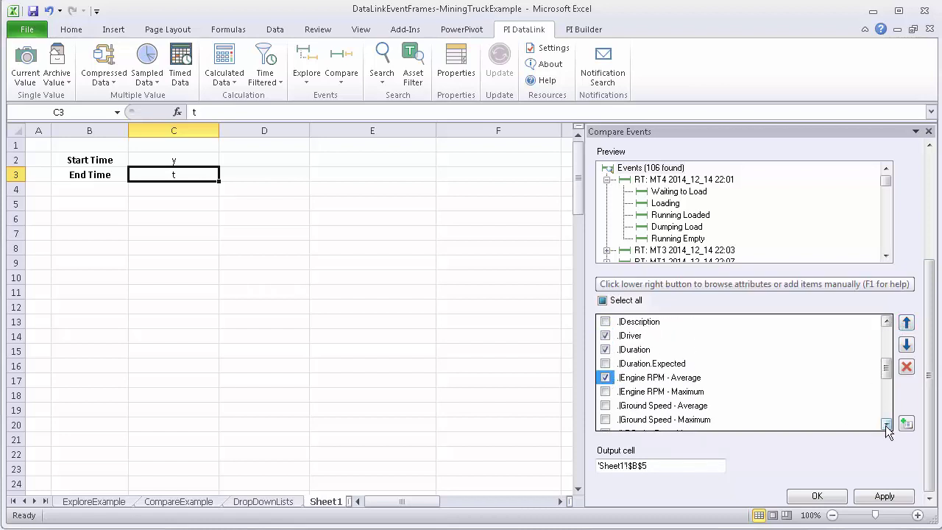
- Add the Running Loaded child event's Duration, Engine RPM - Average and Driver attributes as display columns
{"action": "scroll", "coordinate": [887, 426], "scroll_direction": "down", "scroll_amount": 6}
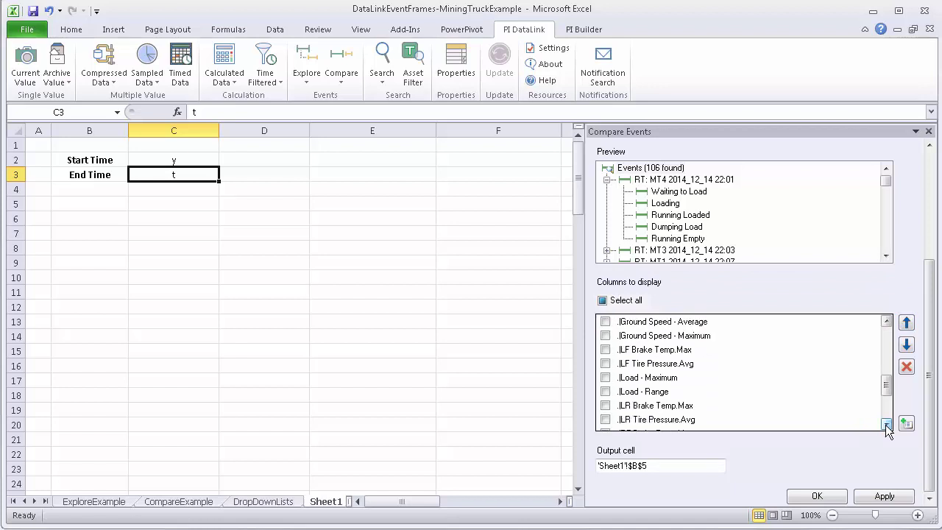
{"action": "scroll", "coordinate": [887, 425], "scroll_direction": "down", "scroll_amount": 7}
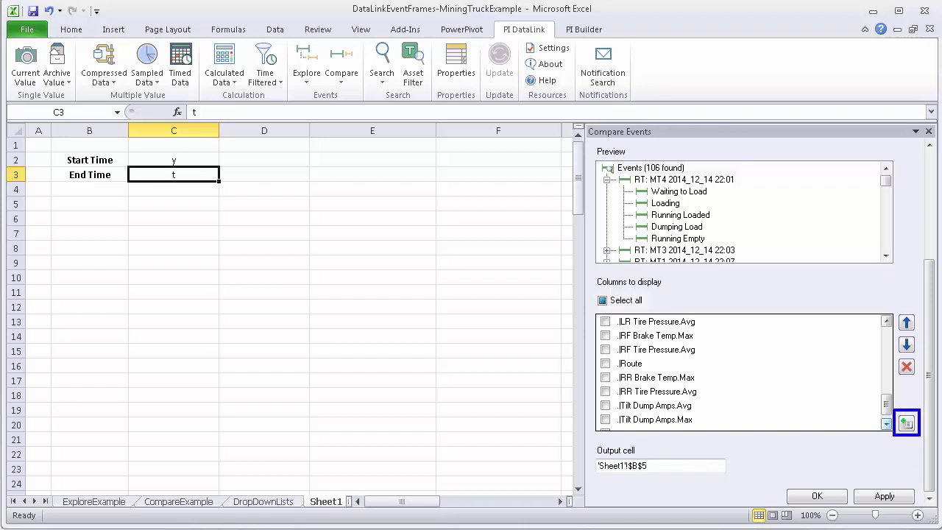
{"action": "left_click", "coordinate": [906, 424]}
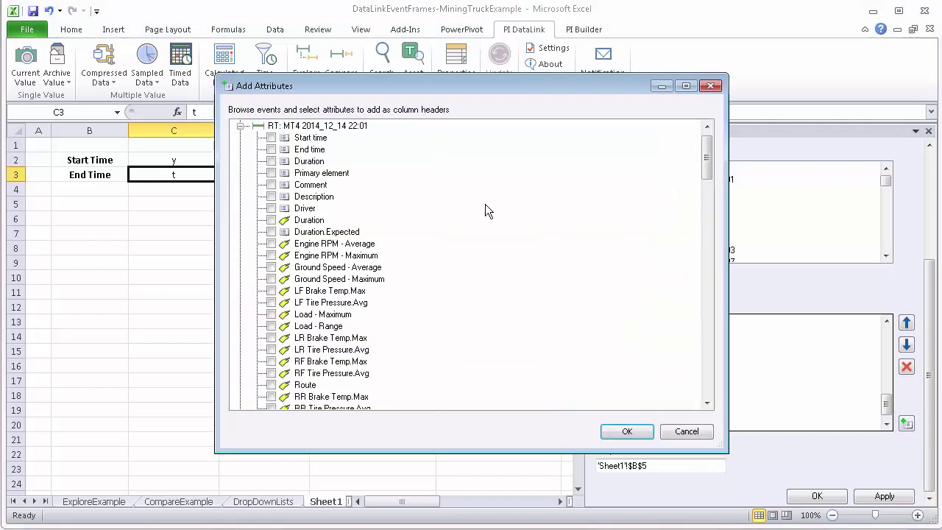
{"action": "left_click_drag", "start_coordinate": [707, 176], "coordinate": [710, 203]}
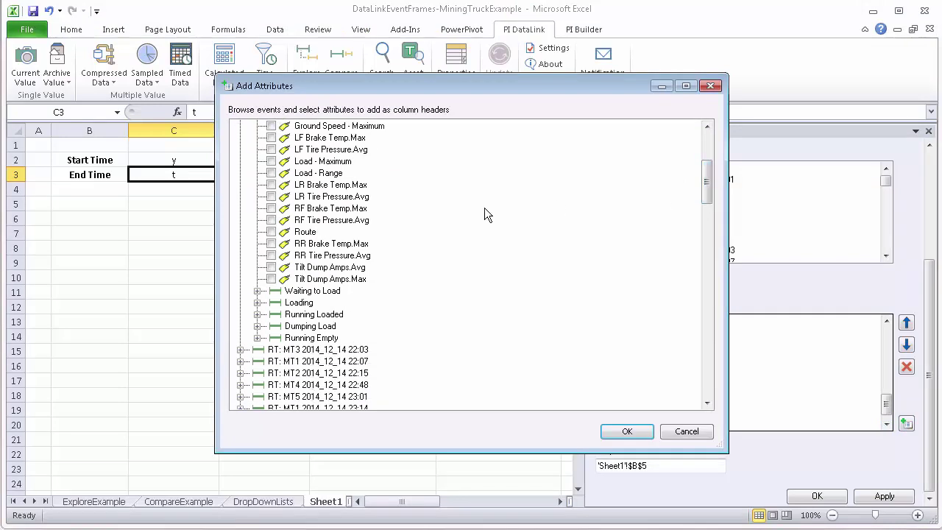
{"action": "left_click", "coordinate": [257, 315]}
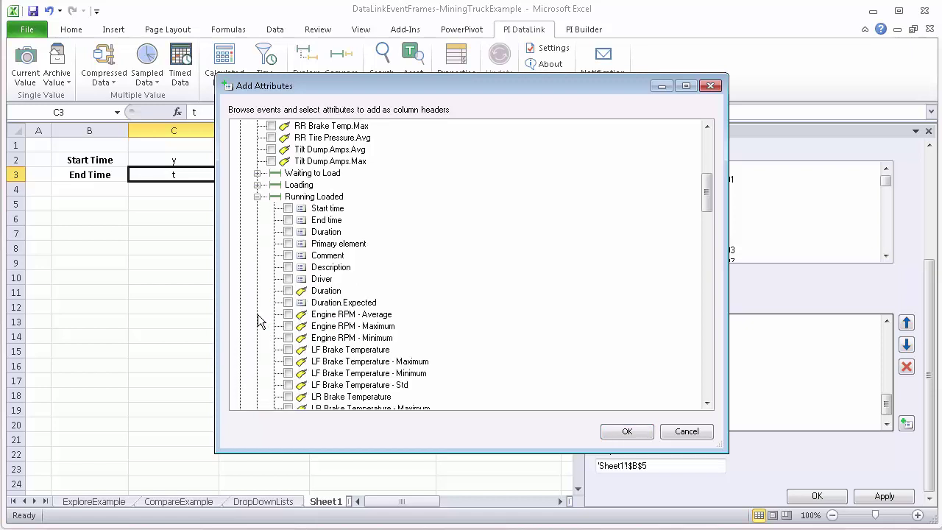
{"action": "left_click", "coordinate": [288, 290]}
{"action": "left_click", "coordinate": [288, 314]}
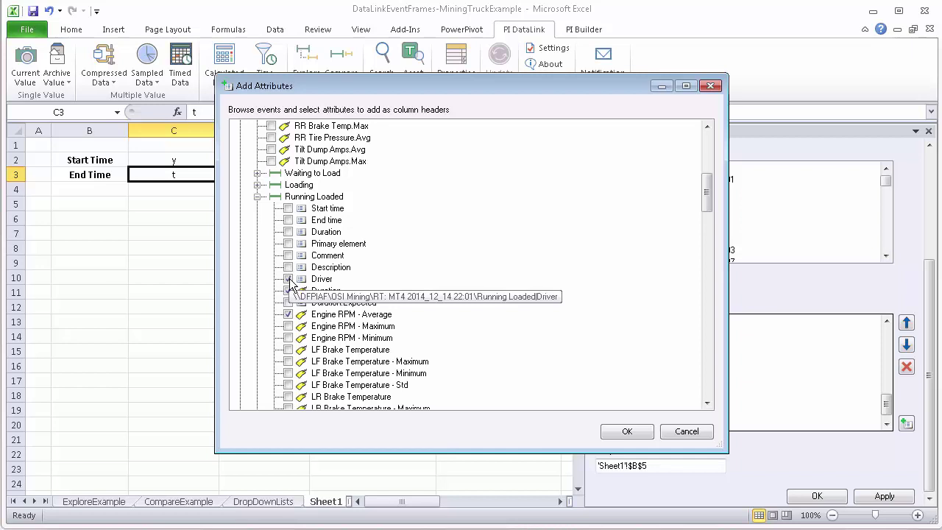
{"action": "left_click", "coordinate": [627, 432]}
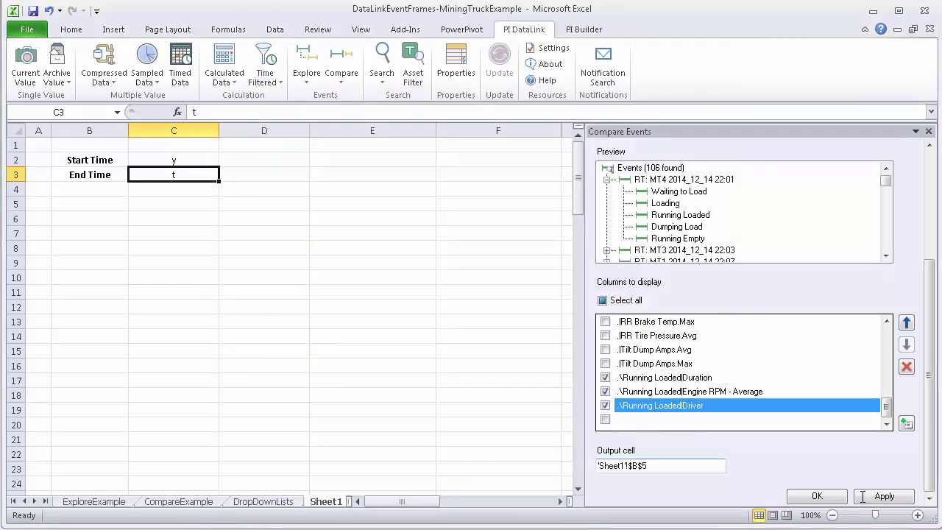
- Insert the configured Compare Events results into Sheet1 at cell B5
{"action": "left_click", "coordinate": [822, 497]}
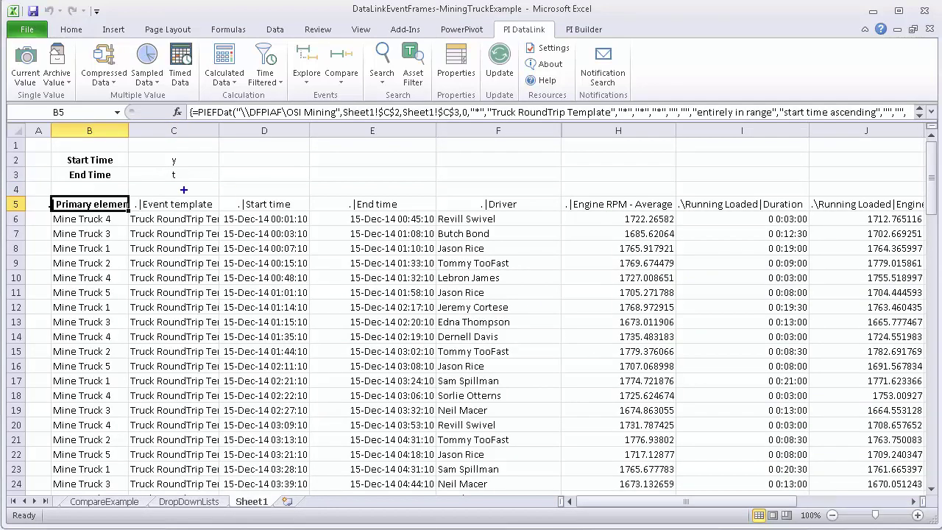
{"action": "mouse_move", "coordinate": [128, 191]}
{"action": "left_mouse_down"}
{"action": "mouse_move", "coordinate": [241, 212]}
{"action": "mouse_move", "coordinate": [547, 210]}
{"action": "left_mouse_up"}
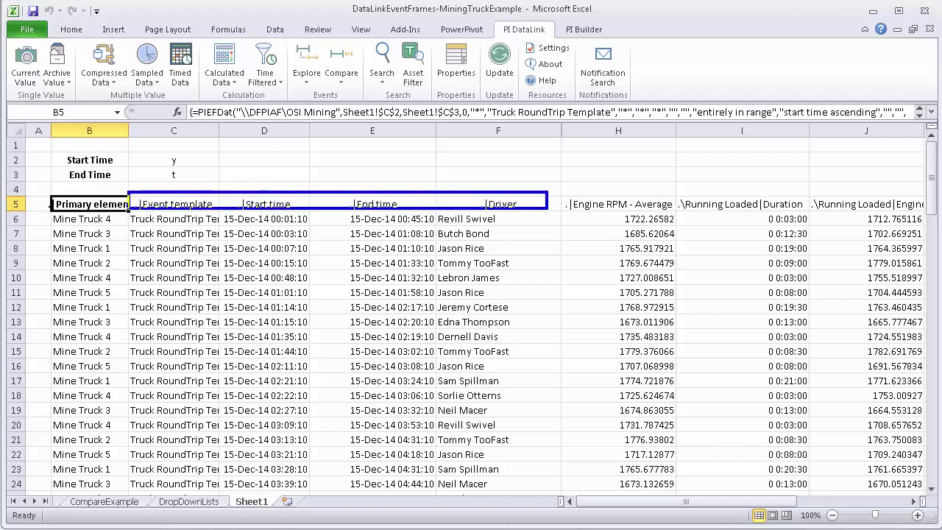